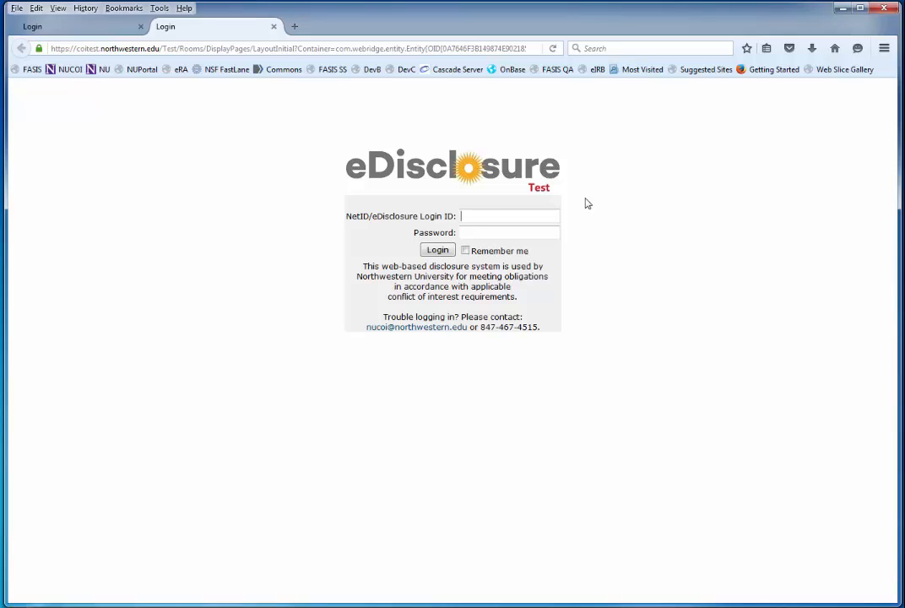
Log in to eDisclosure with your NetID and password.
{"action": "type", "text": "gold16"}
{"action": "key", "text": "Tab"}
{"action": "type", "text": "******"}
{"action": "key", "text": "Return"}
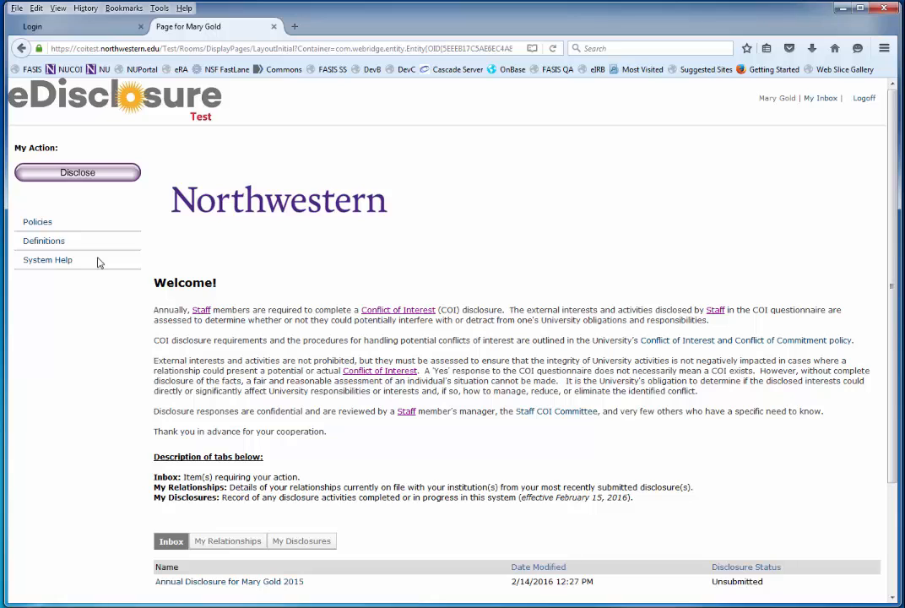
Review the COI policies, close them, and start the 2015 annual disclosure form.
{"action": "left_click", "coordinate": [36, 222]}
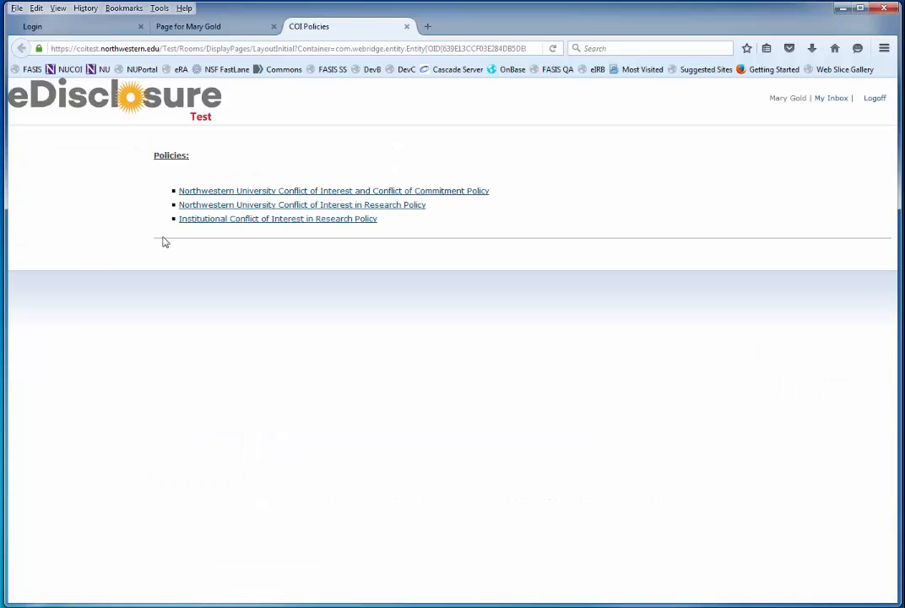
{"action": "left_click", "coordinate": [406, 26]}
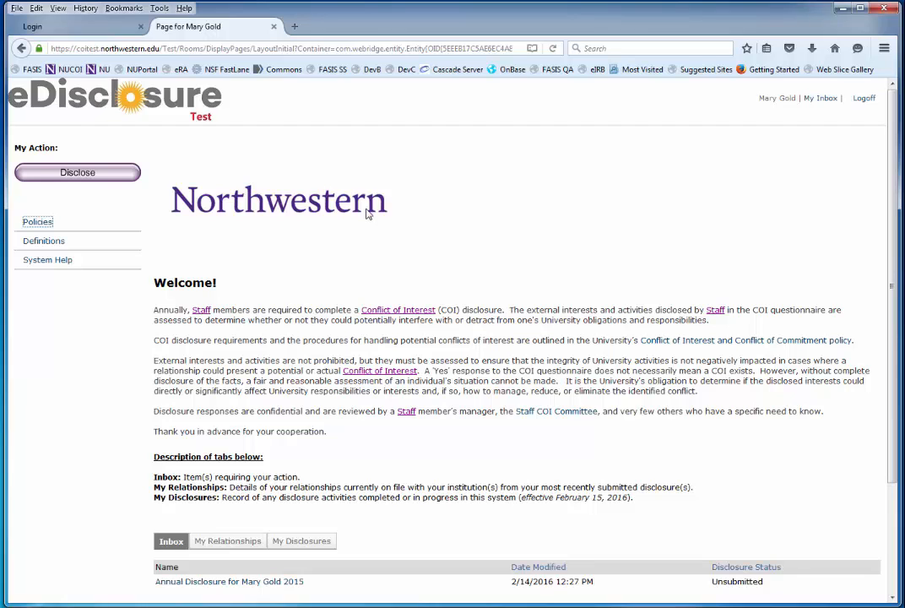
{"action": "left_click", "coordinate": [108, 175]}
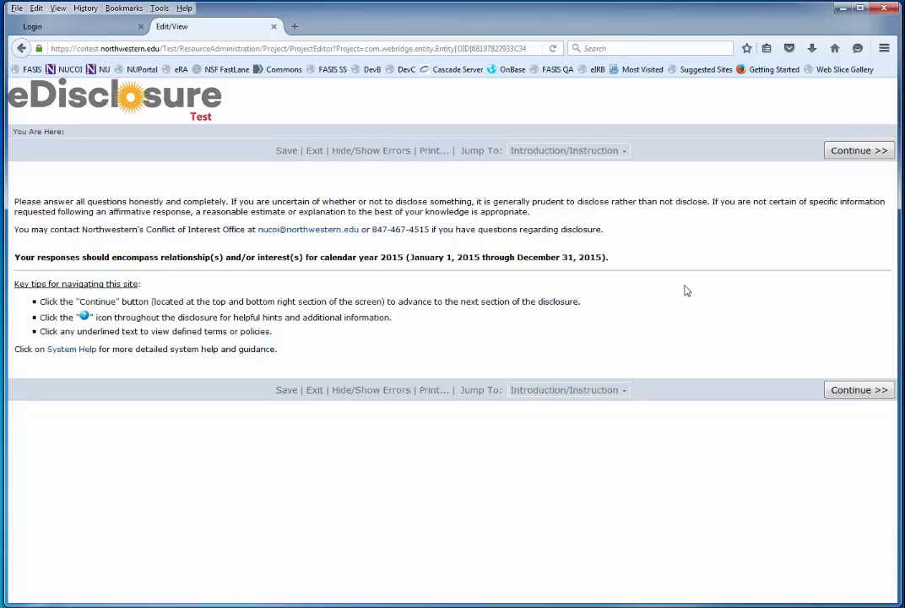
Page back and forth through the introduction, then advance to the Relationship(s) and/or Interest(s) question.
{"action": "left_click", "coordinate": [846, 391]}
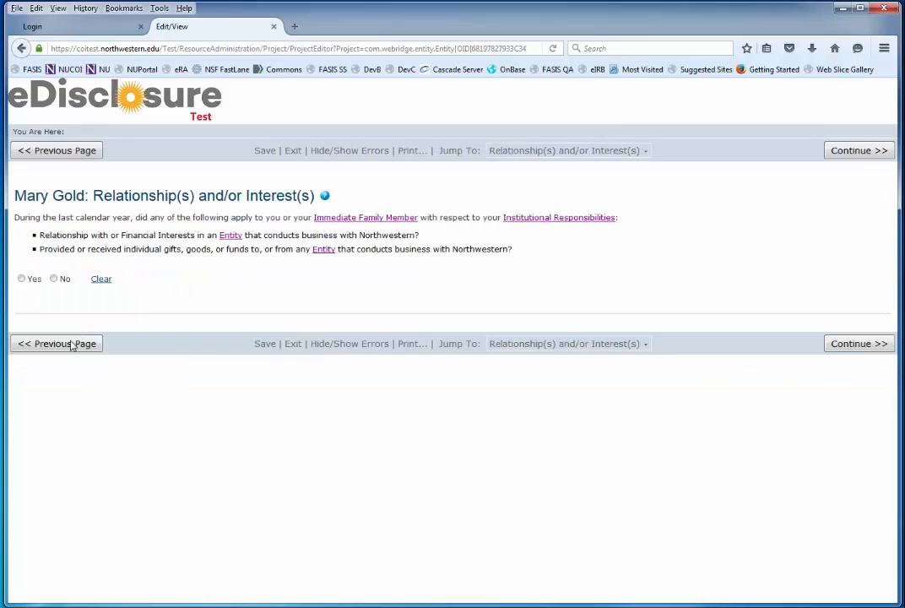
{"action": "left_click", "coordinate": [71, 347]}
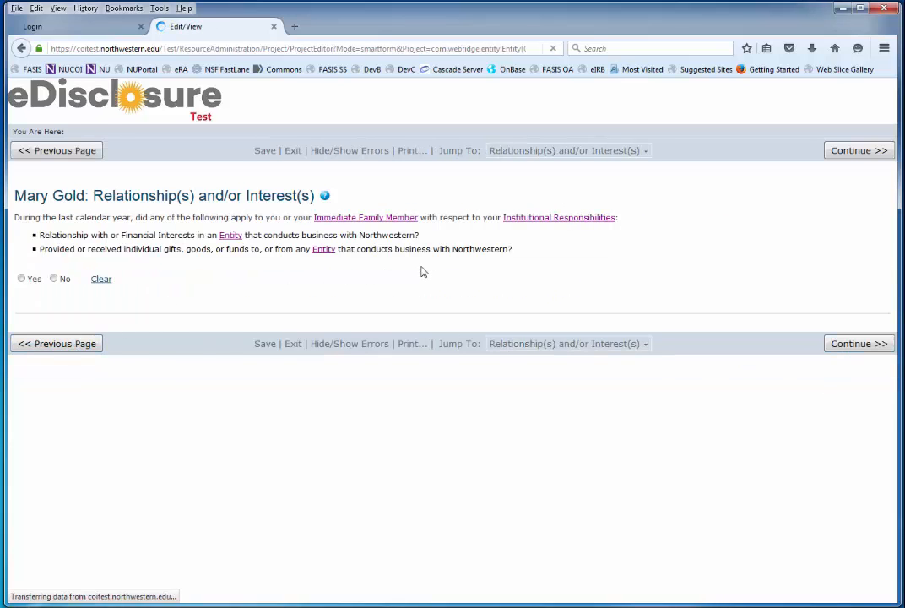
{"action": "left_click", "coordinate": [557, 155]}
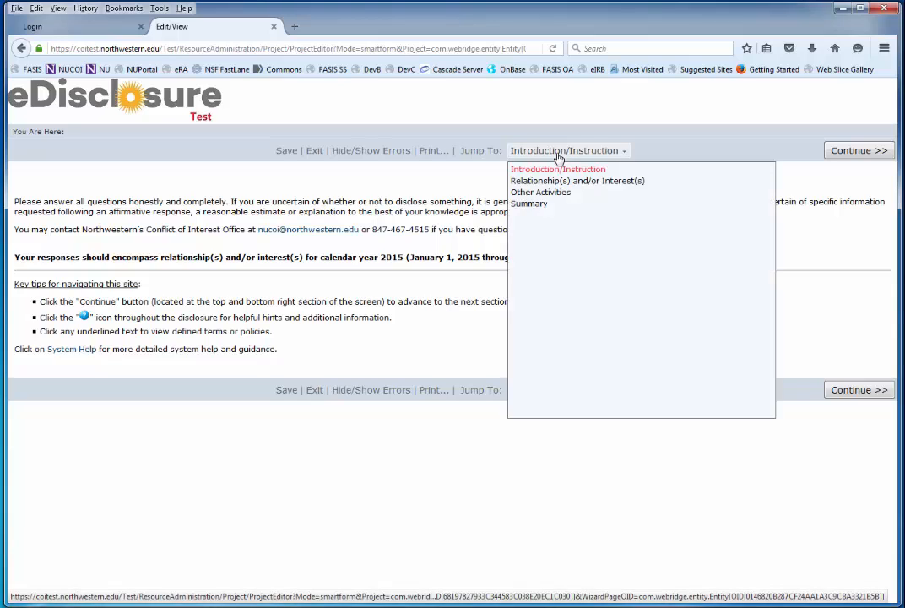
{"action": "left_click", "coordinate": [557, 157]}
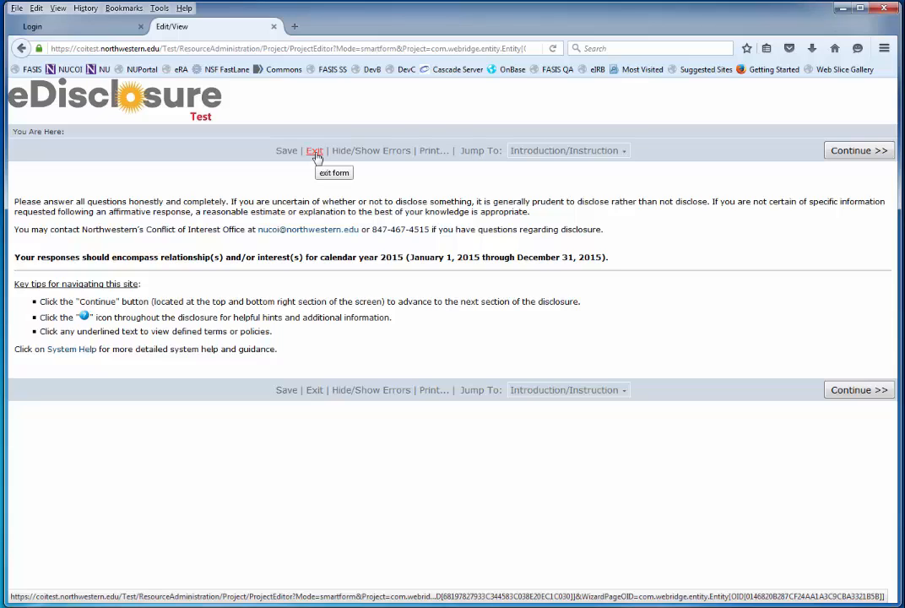
{"action": "left_click", "coordinate": [857, 392]}
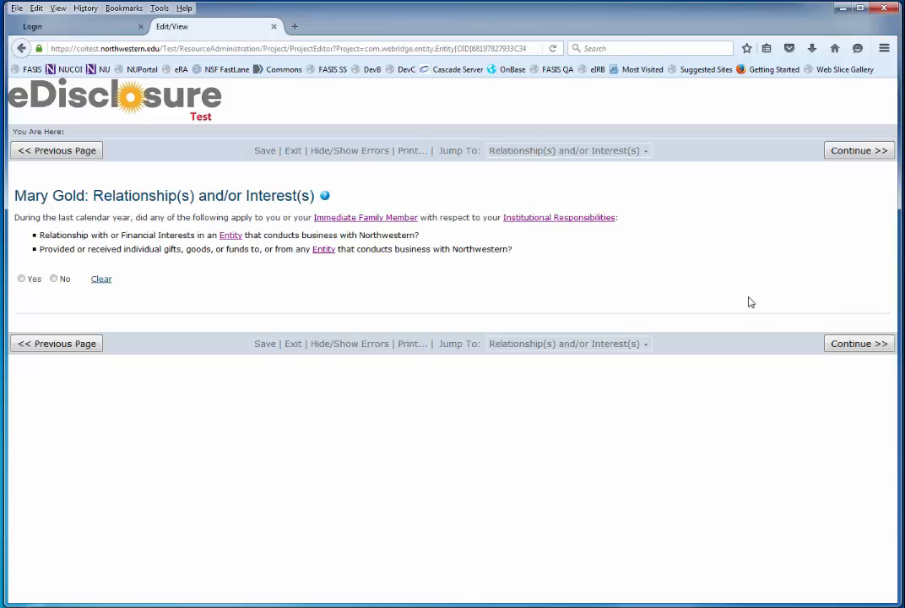
{"action": "left_click", "coordinate": [325, 196]}
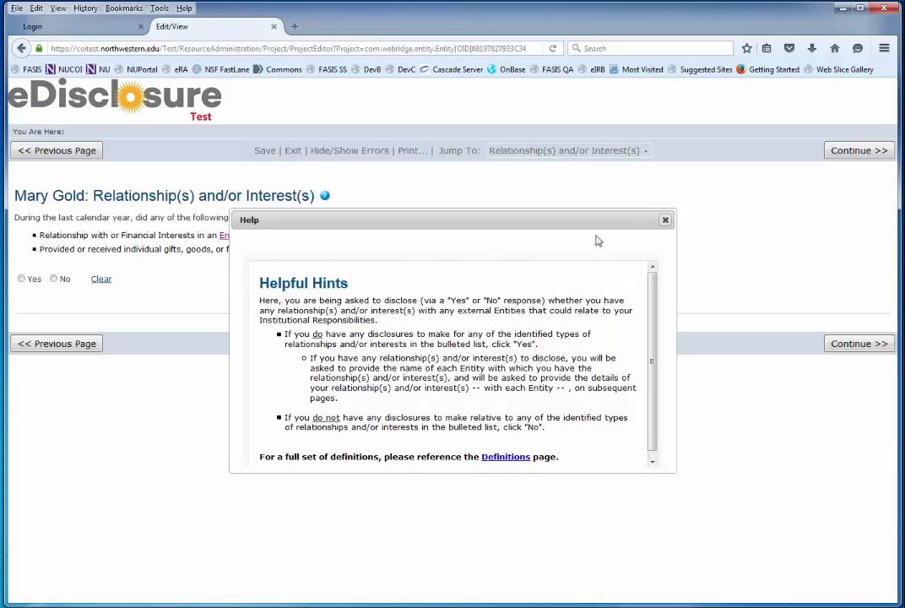
{"action": "left_click", "coordinate": [665, 221]}
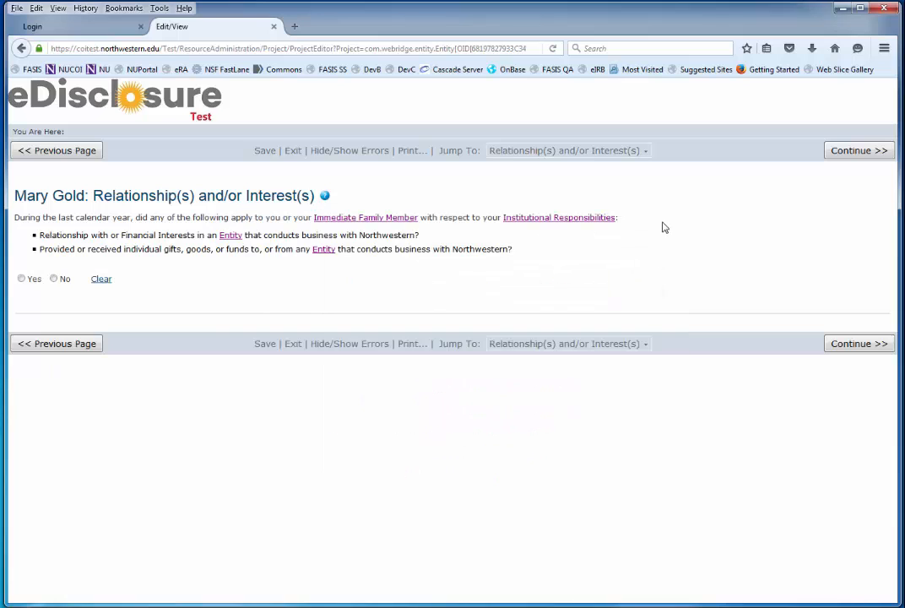
{"action": "left_click", "coordinate": [365, 219]}
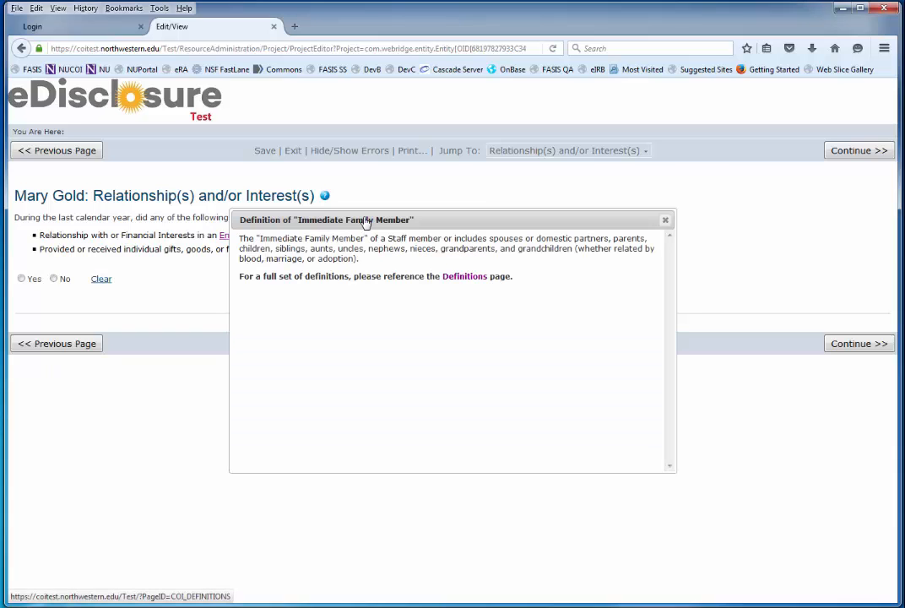
{"action": "left_click", "coordinate": [665, 222]}
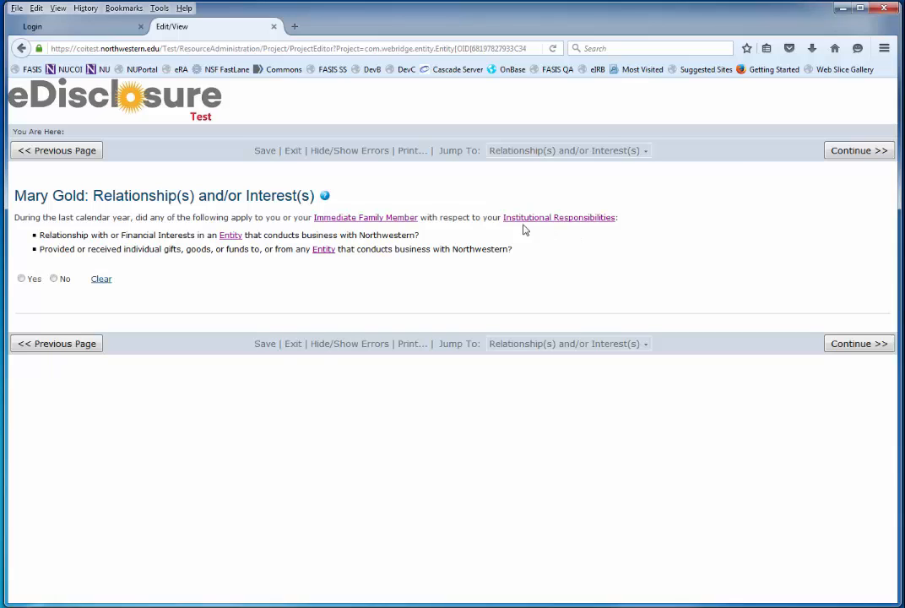
{"action": "left_click", "coordinate": [325, 196]}
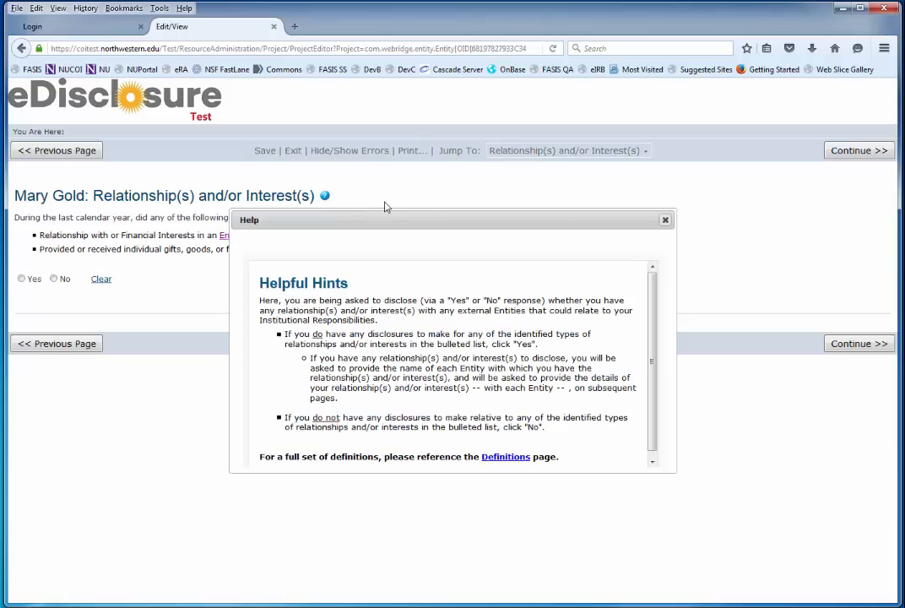
{"action": "left_click", "coordinate": [666, 220]}
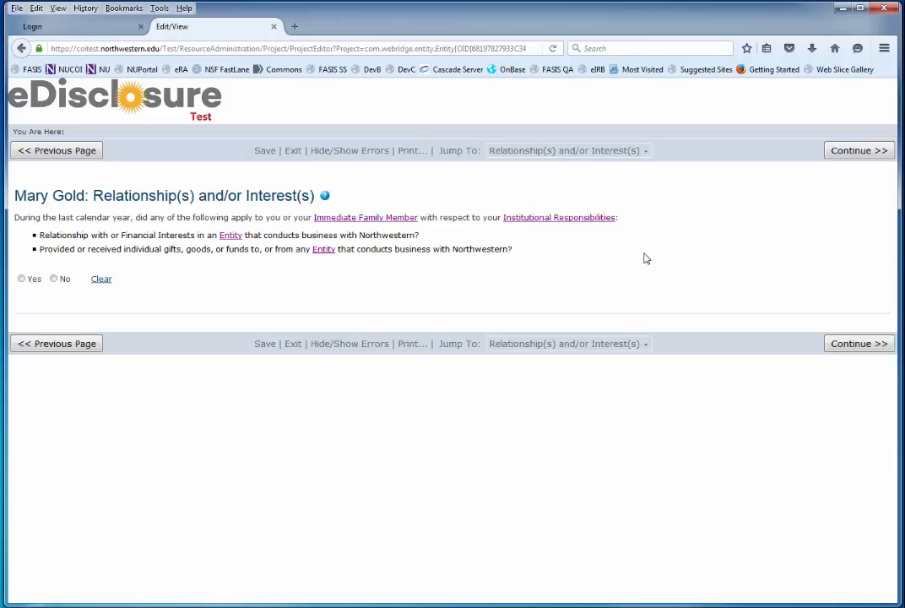
Answer Yes to having a relationship or interest and start a new entity disclosure.
{"action": "left_click", "coordinate": [21, 281]}
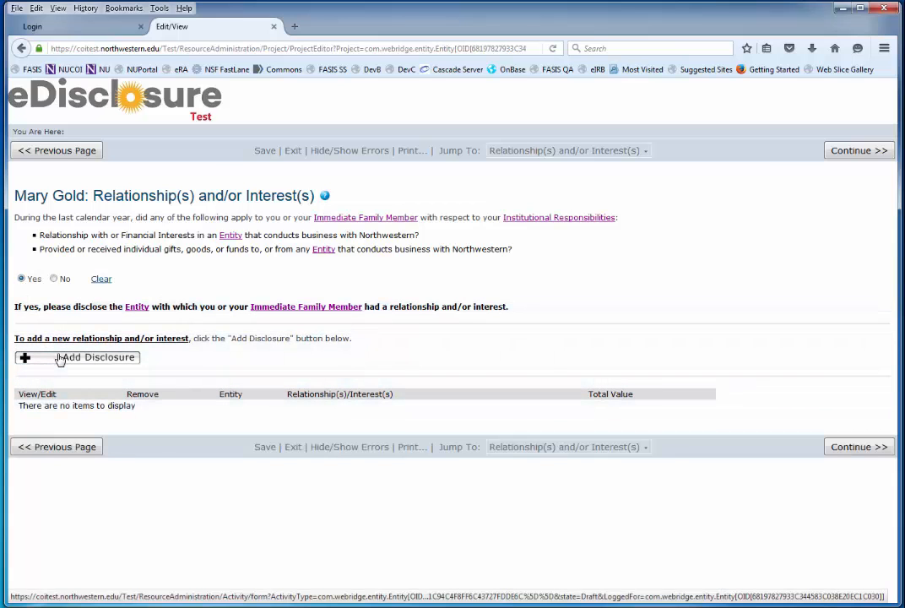
{"action": "left_click", "coordinate": [60, 358]}
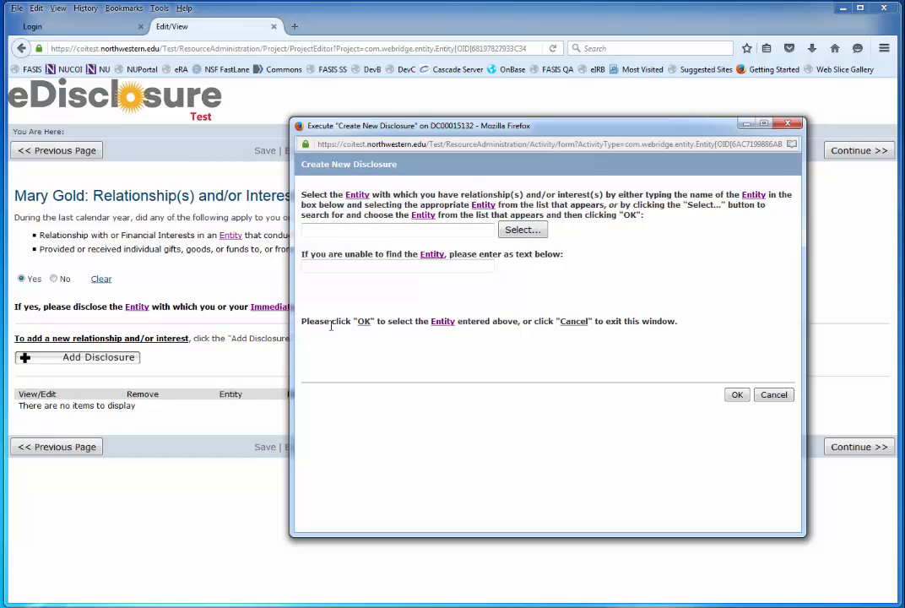
Pick 3M from the entity autocomplete and confirm it as the disclosed entity.
{"action": "left_click", "coordinate": [336, 233]}
{"action": "type", "text": "3m"}
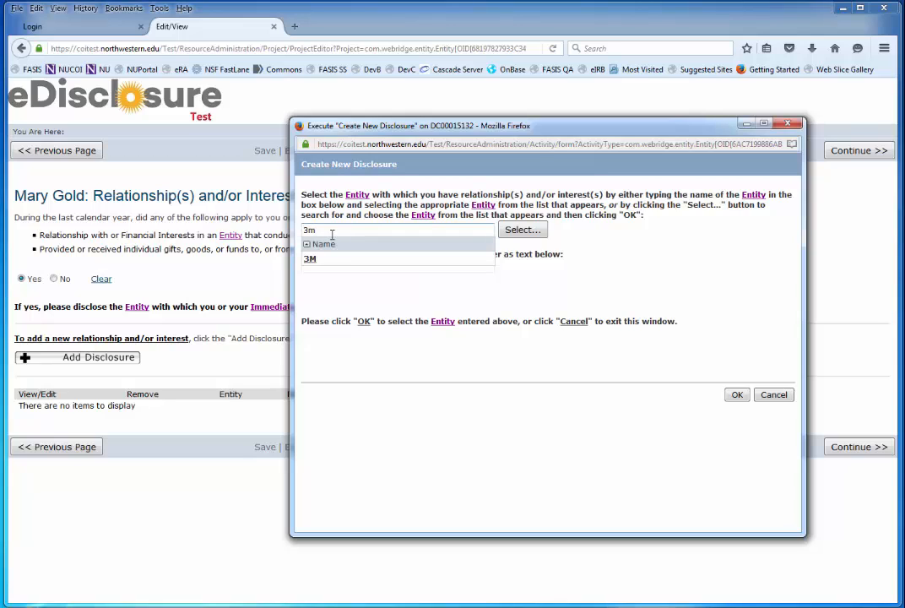
{"action": "left_click", "coordinate": [313, 259]}
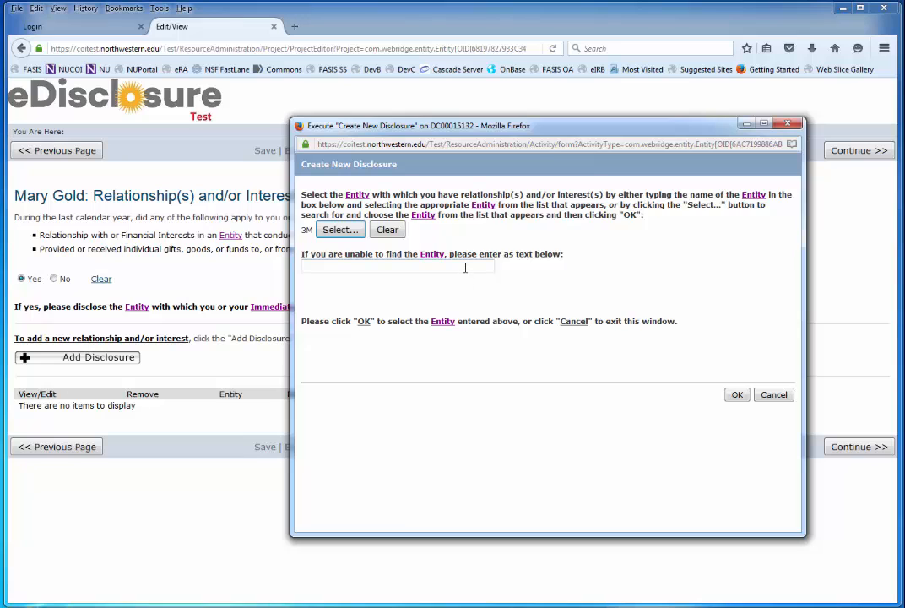
{"action": "left_click", "coordinate": [736, 394]}
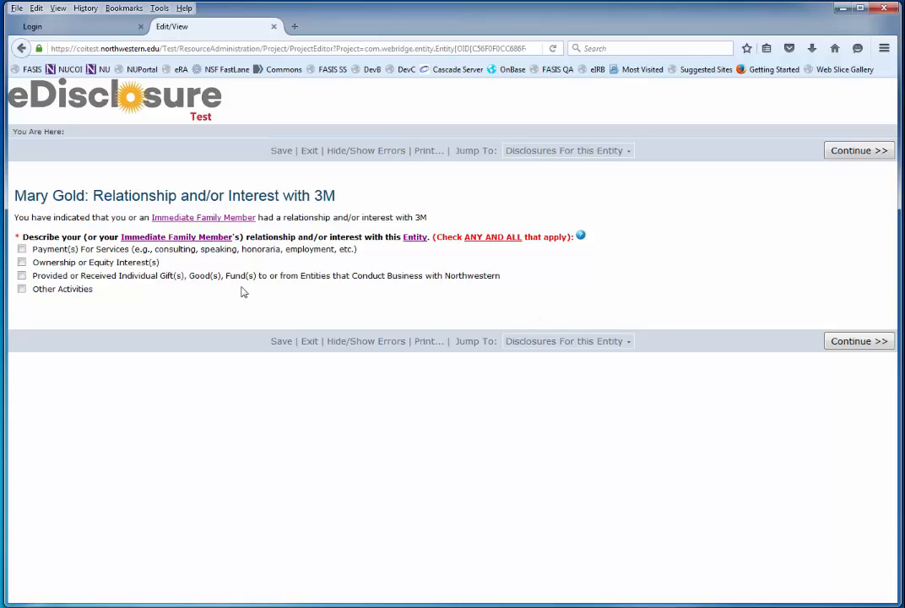
Indicate a gift from 3M, mark Self as the individual with interest, and add a gift.
{"action": "left_click", "coordinate": [22, 276]}
{"action": "left_click", "coordinate": [830, 343]}
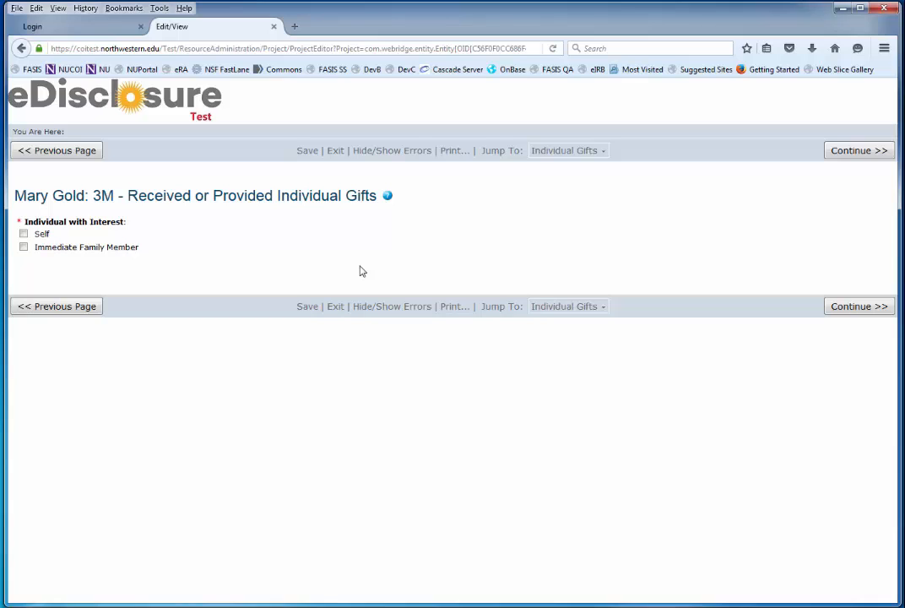
{"action": "left_click", "coordinate": [858, 307]}
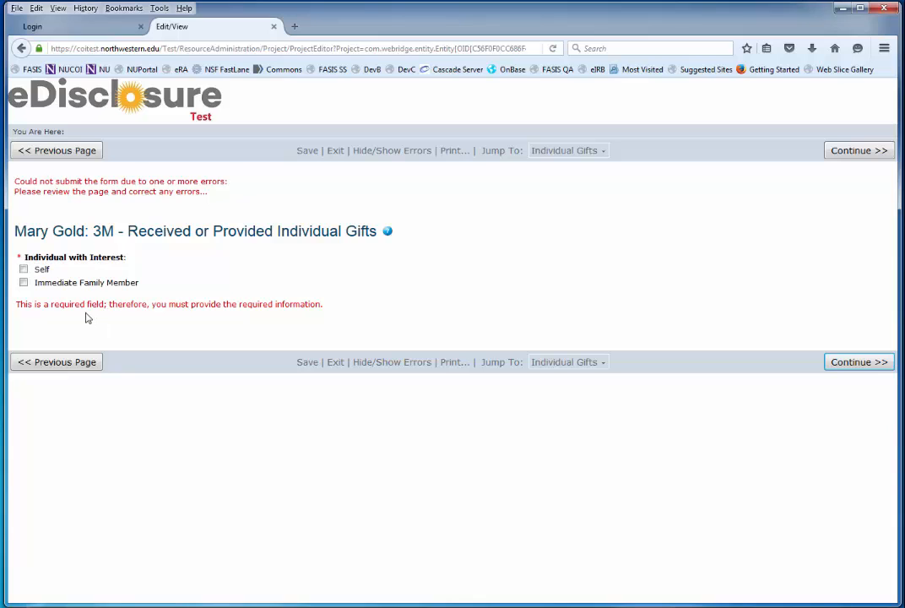
{"action": "left_click", "coordinate": [23, 269]}
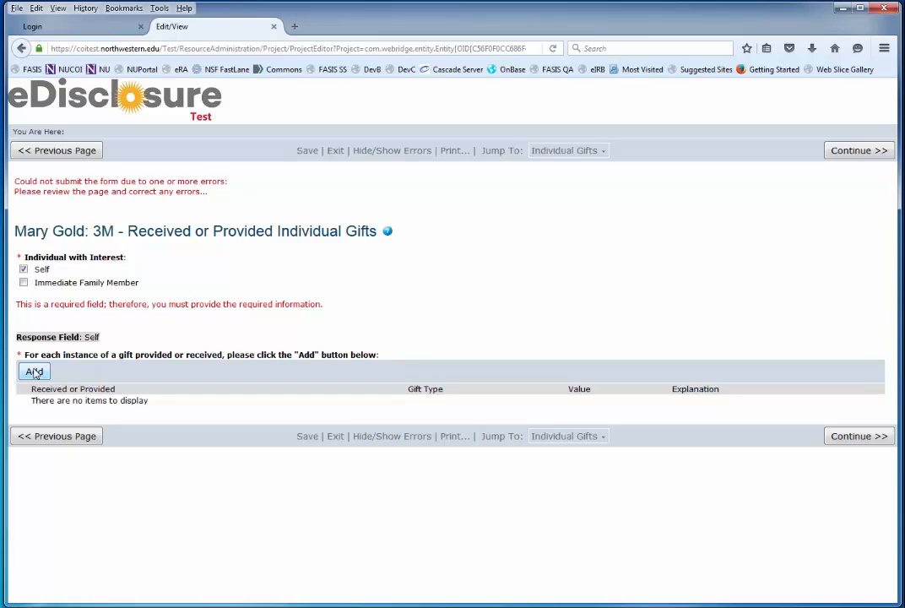
{"action": "left_click", "coordinate": [34, 372]}
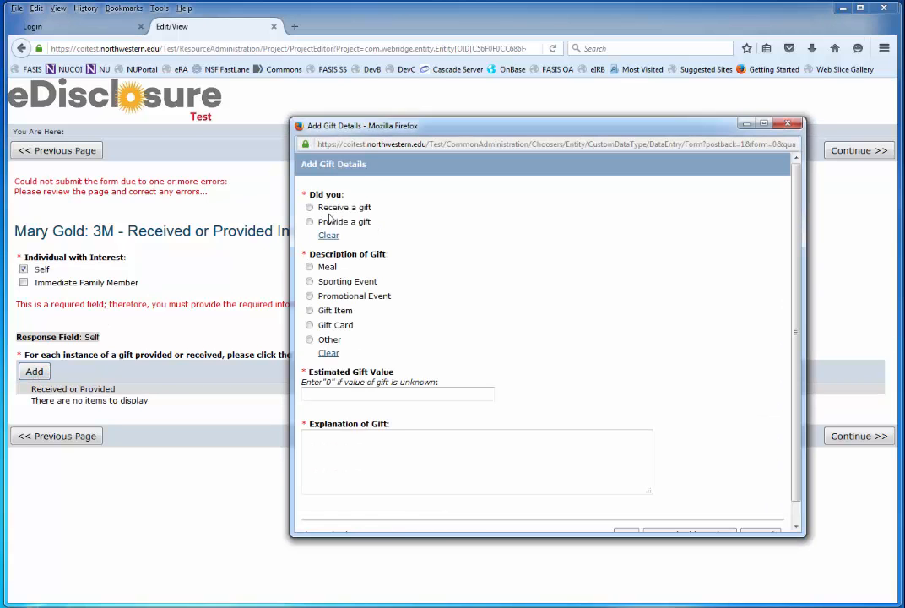
Save a received Gift Item worth 250.00 with the explanation 'Office supplies.'.
{"action": "left_click", "coordinate": [310, 209]}
{"action": "left_click", "coordinate": [310, 312]}
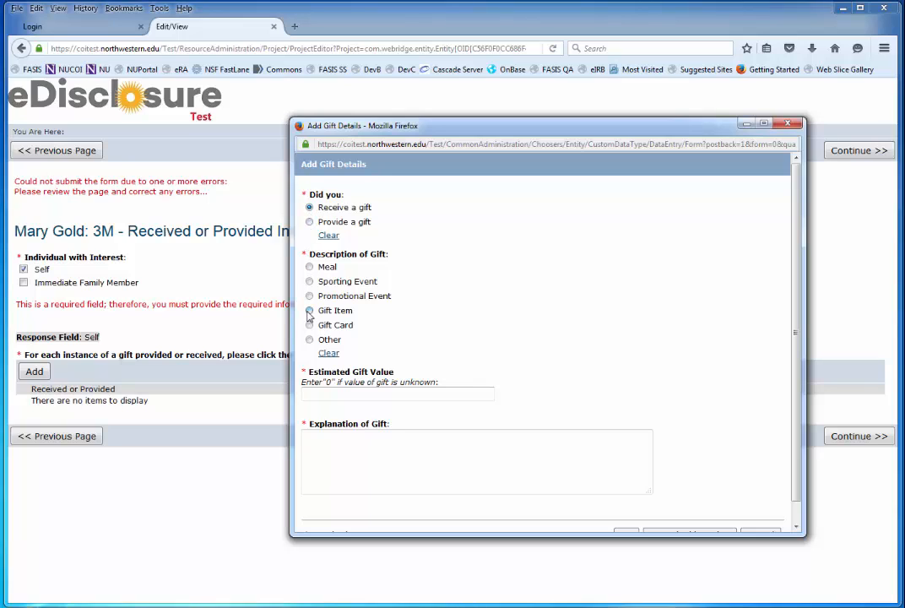
{"action": "left_click", "coordinate": [357, 393]}
{"action": "type", "text": "250.00"}
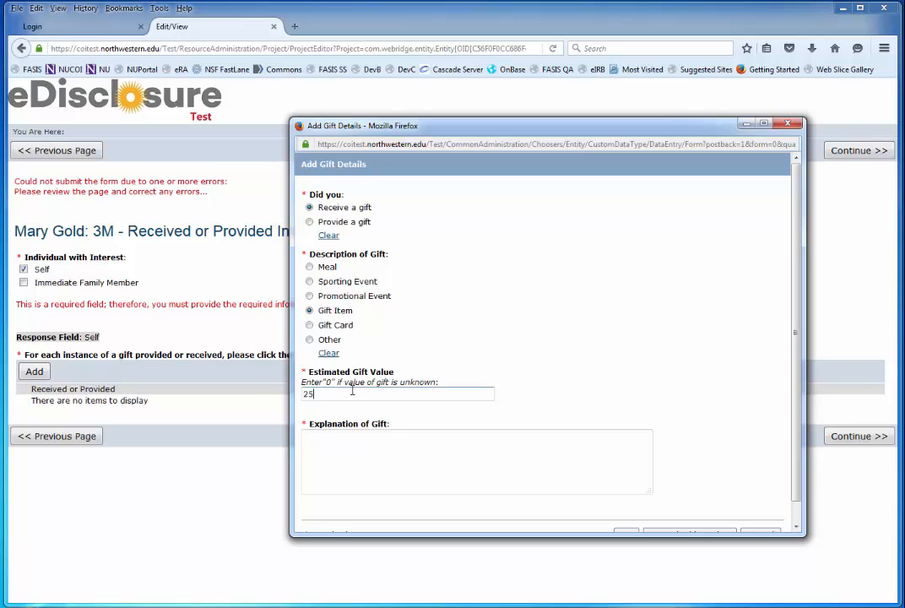
{"action": "left_click", "coordinate": [351, 435]}
{"action": "type", "text": "Offic"}
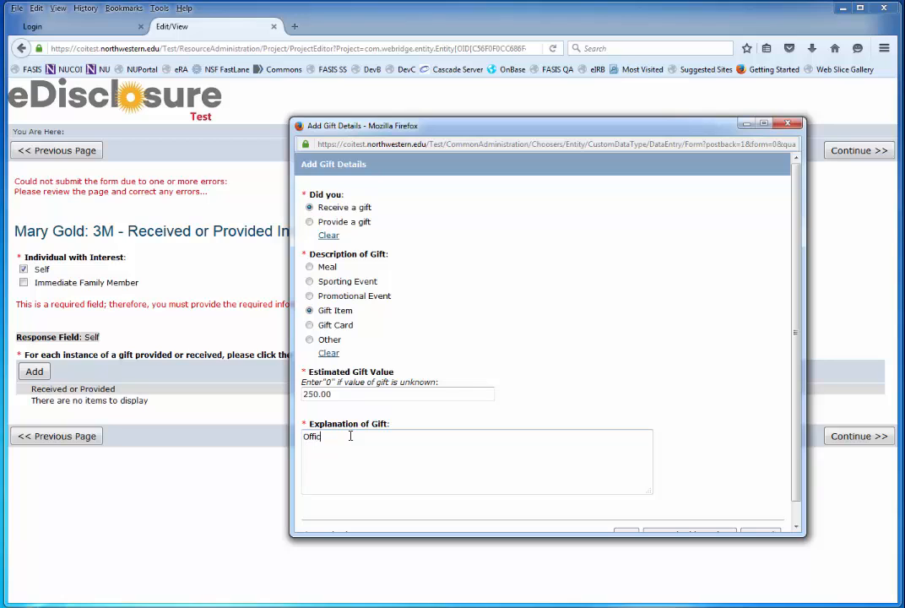
{"action": "type", "text": "e supplies."}
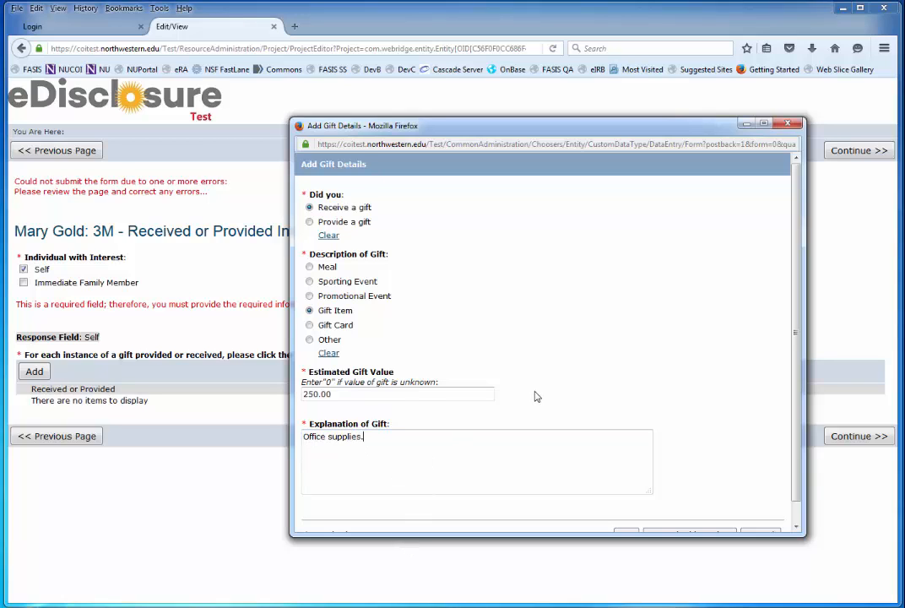
{"action": "scroll", "coordinate": [535, 396], "scroll_direction": "down", "scroll_amount": 1}
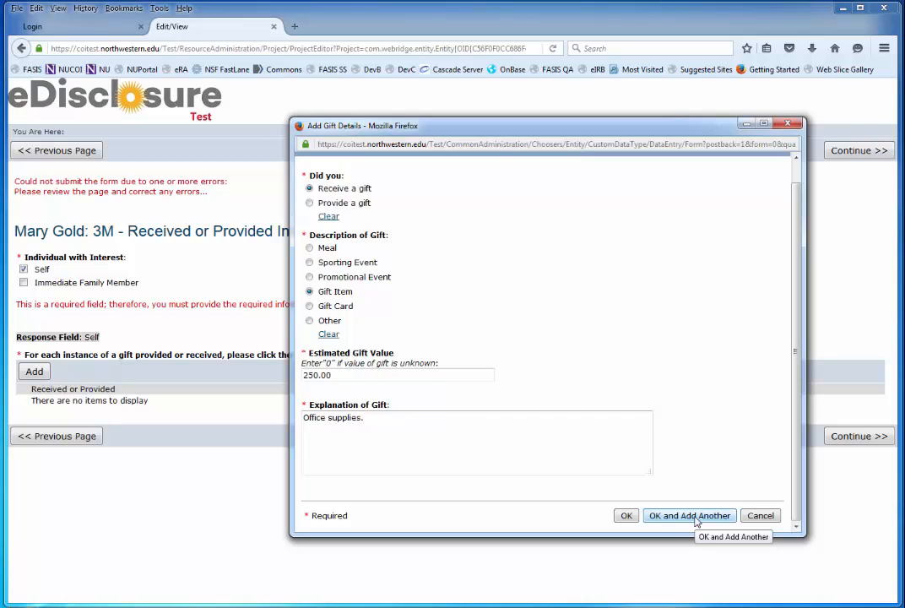
{"action": "left_click", "coordinate": [626, 516]}
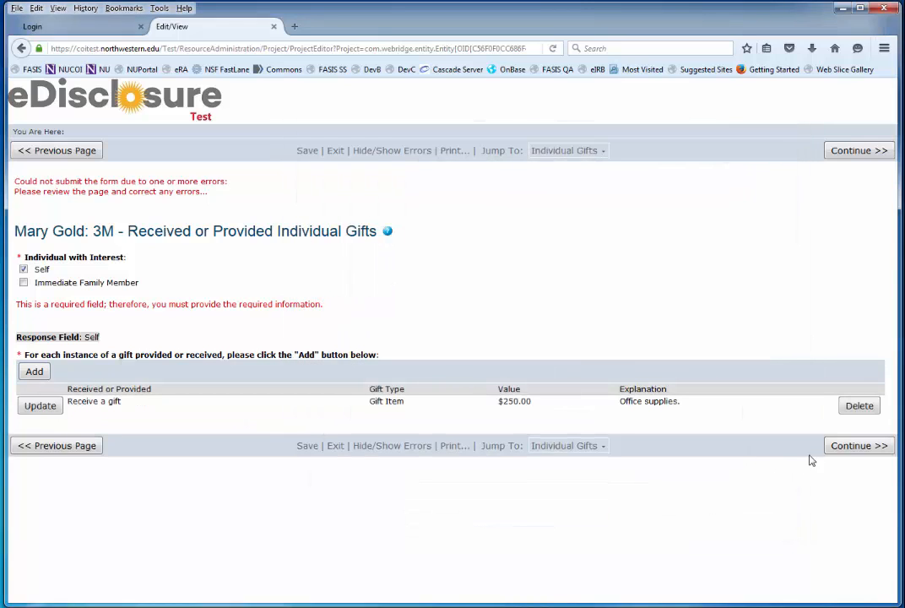
Continue past the 3M summary and relationships list to the Other Activities page.
{"action": "left_click", "coordinate": [849, 448]}
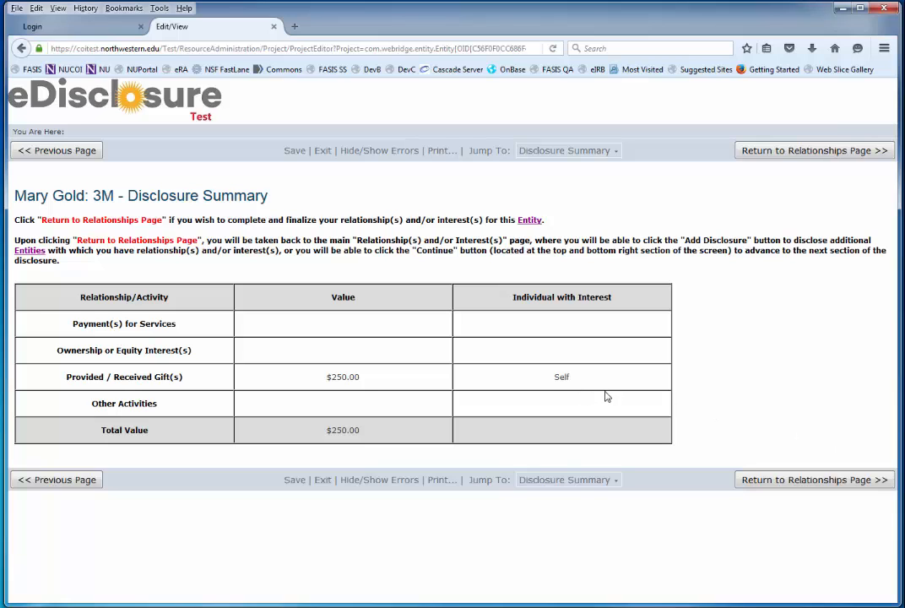
{"action": "left_click", "coordinate": [816, 480]}
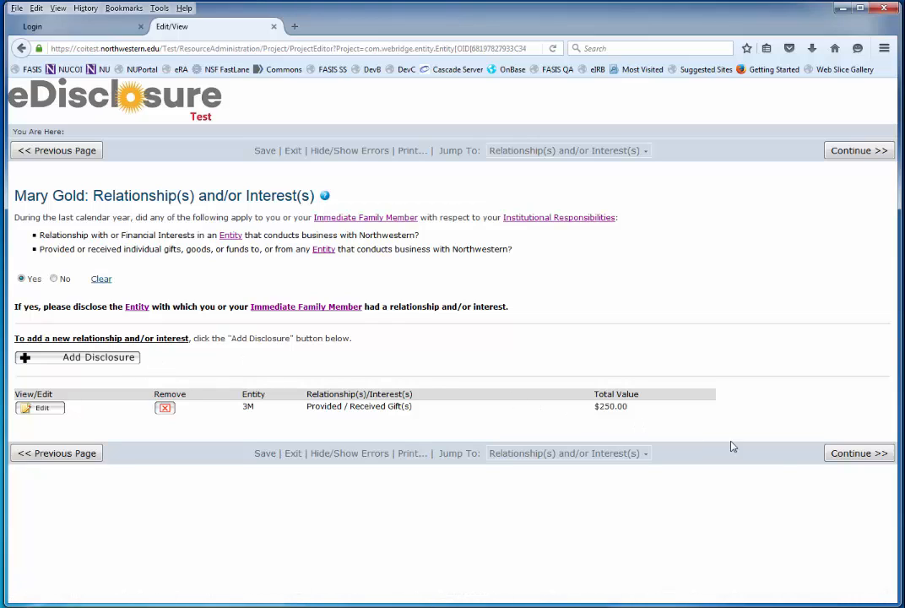
{"action": "left_click", "coordinate": [846, 460]}
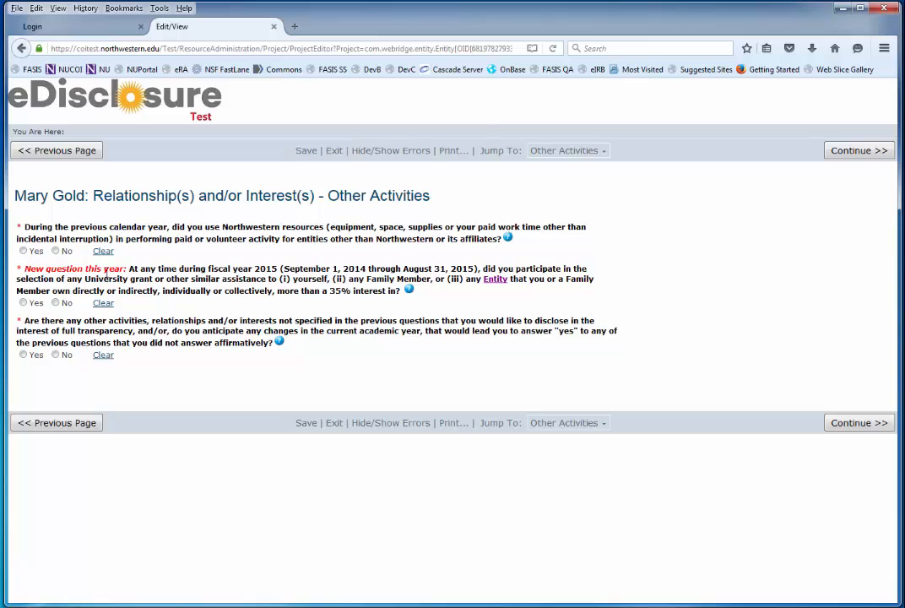
Answer No, No, Yes with the explanation 'More information', then continue to the Summary.
{"action": "left_click", "coordinate": [55, 251]}
{"action": "left_click", "coordinate": [55, 302]}
{"action": "left_click", "coordinate": [23, 354]}
{"action": "left_click", "coordinate": [73, 400]}
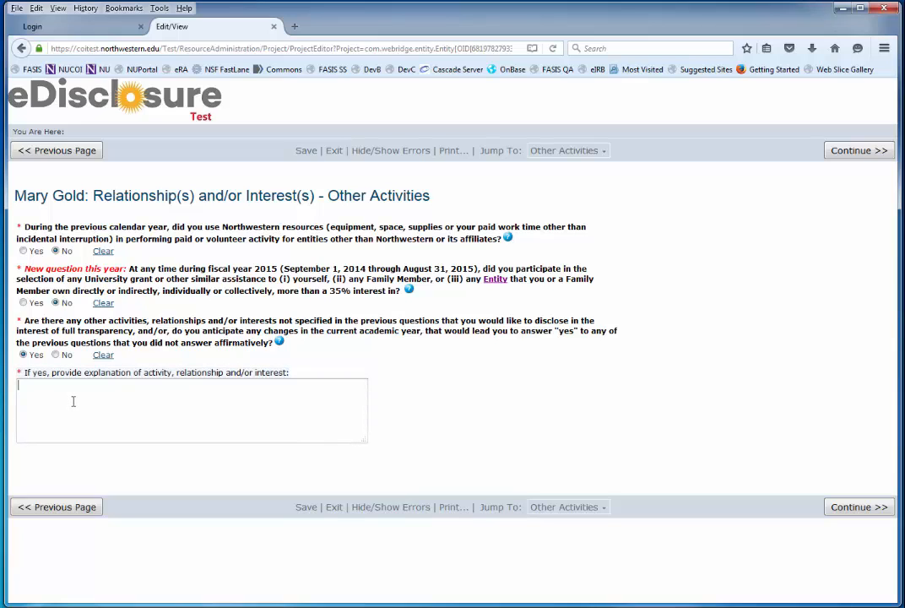
{"action": "type", "text": "More information."}
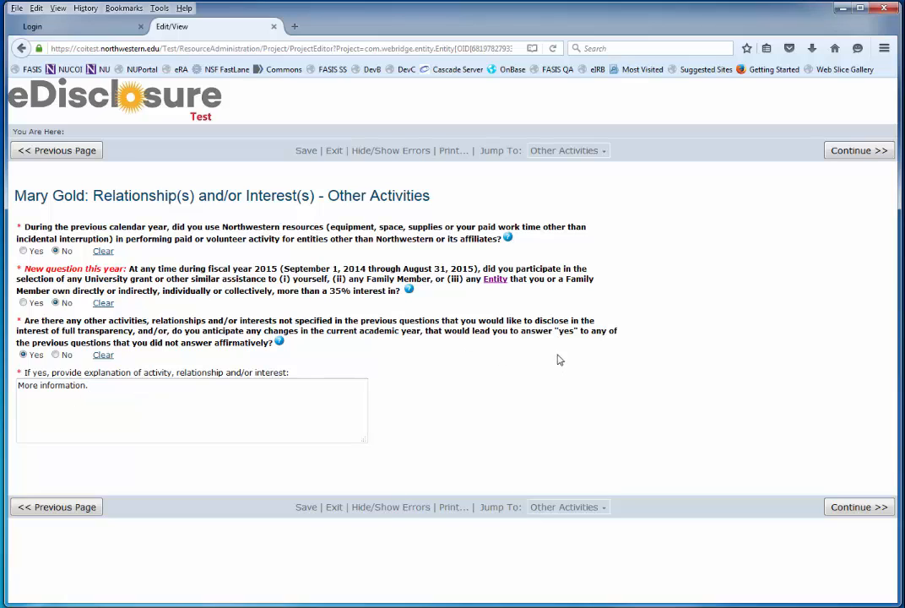
{"action": "left_click", "coordinate": [846, 507]}
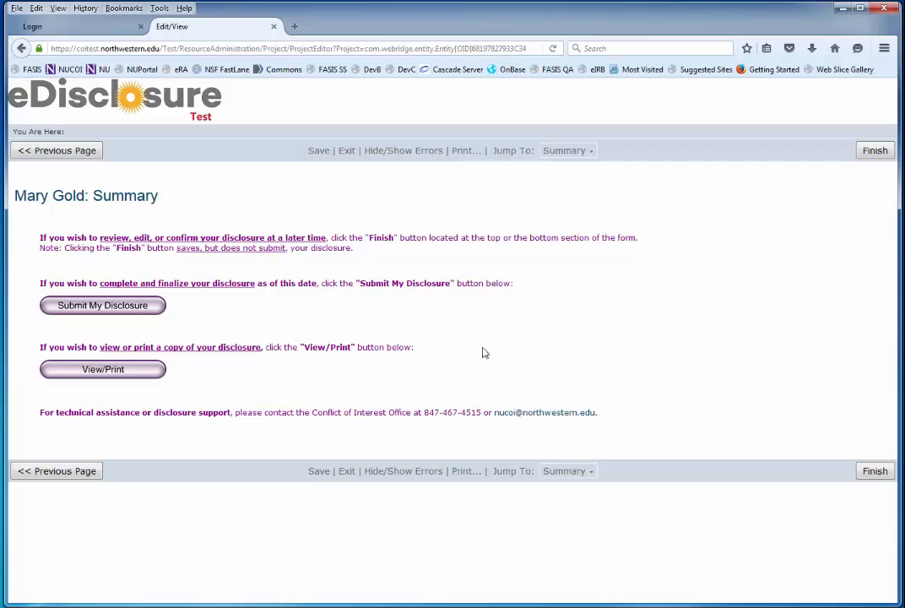
{"action": "left_click", "coordinate": [120, 372]}
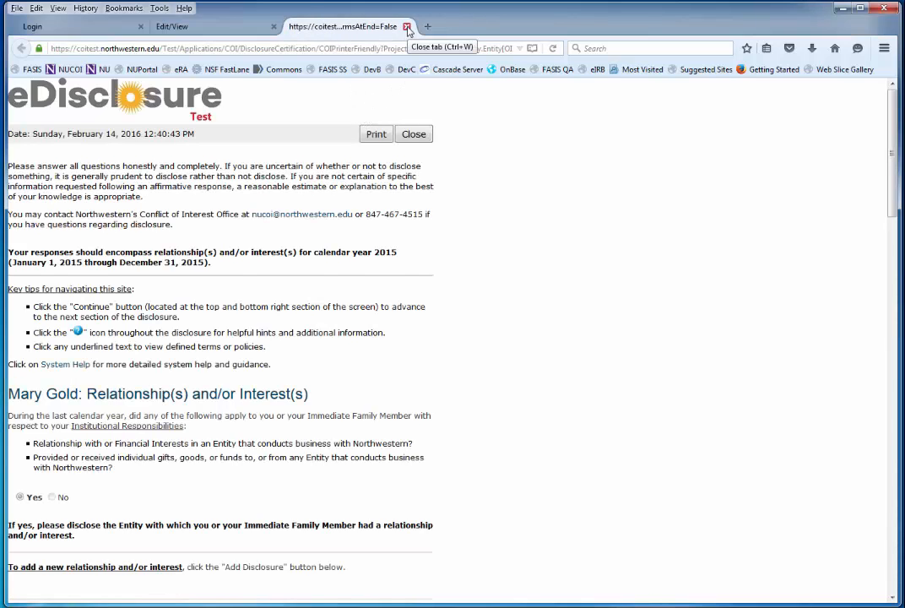
{"action": "left_click", "coordinate": [407, 27]}
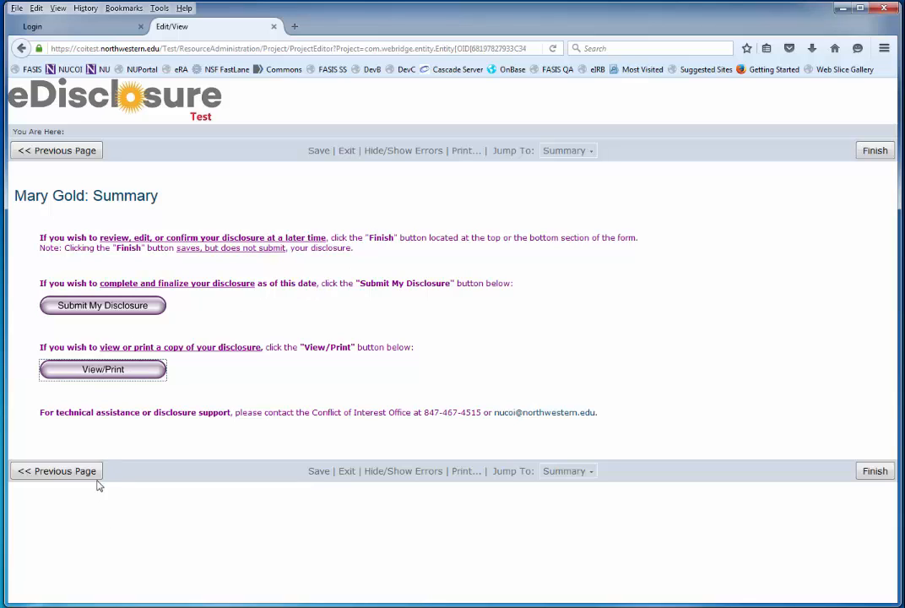
{"action": "left_click", "coordinate": [573, 152]}
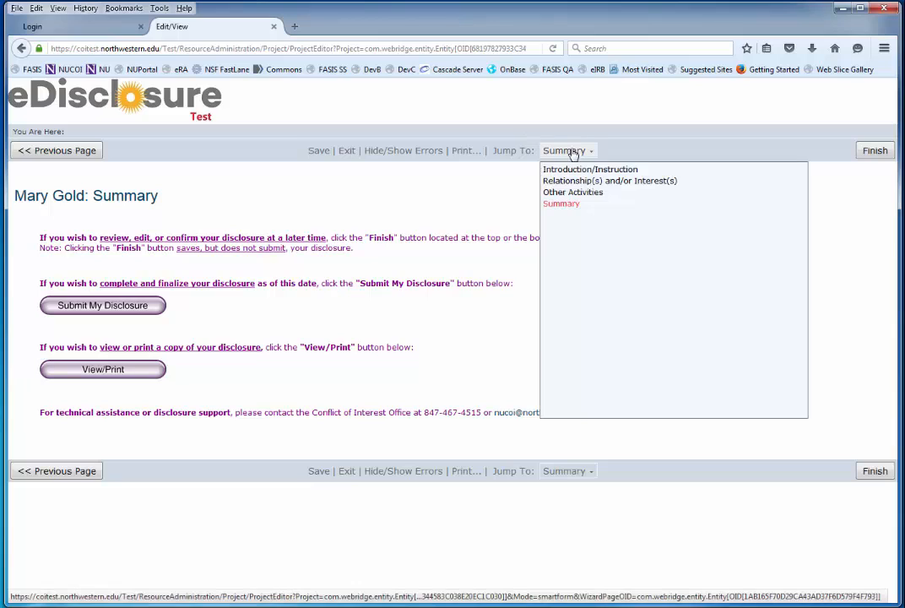
{"action": "left_click", "coordinate": [447, 203]}
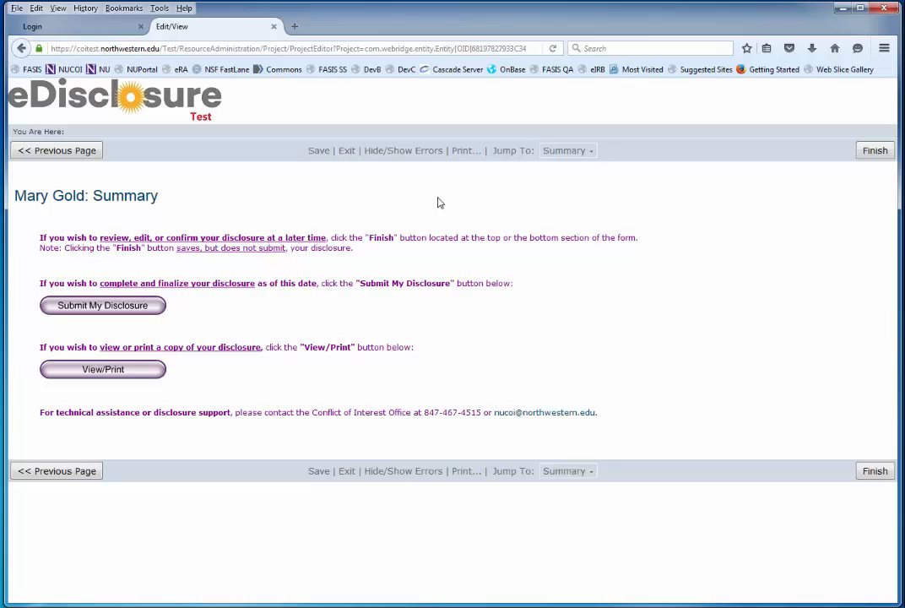
Submit the disclosure, certifying it as accurate and complete.
{"action": "left_click", "coordinate": [110, 312]}
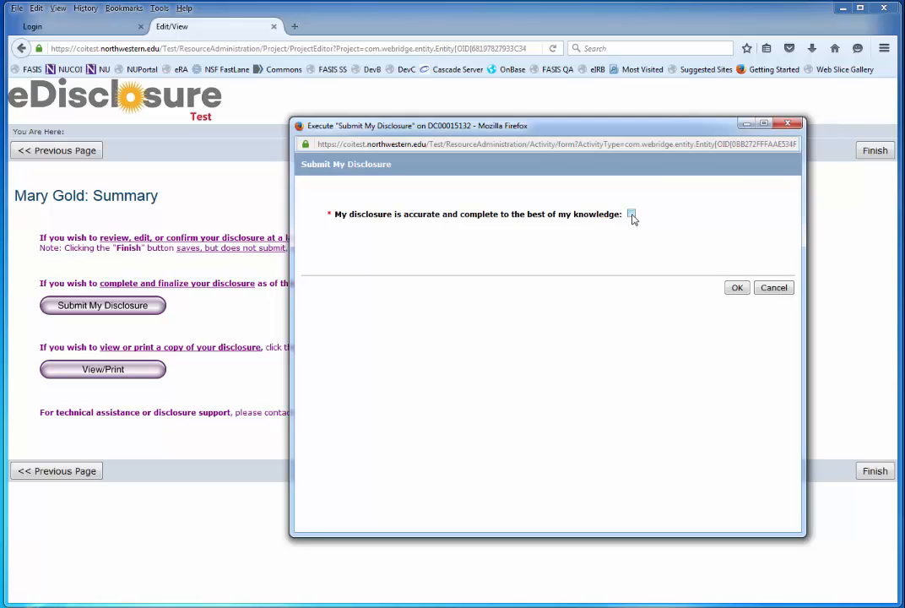
{"action": "left_click", "coordinate": [632, 215]}
{"action": "left_click", "coordinate": [736, 288]}
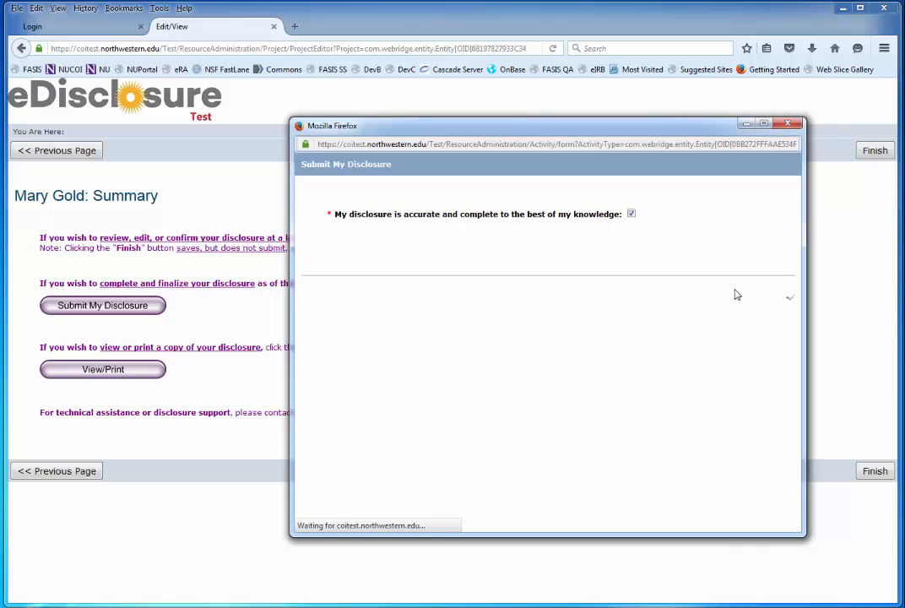